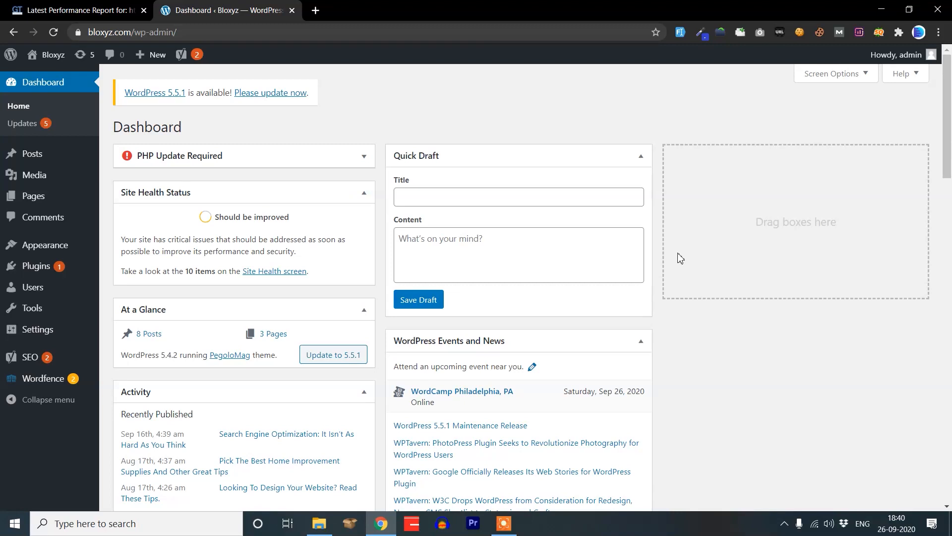
Step: Search for "wp cache" among new plugins, then install and activate WP Fastest Cache
left_click(22, 270)
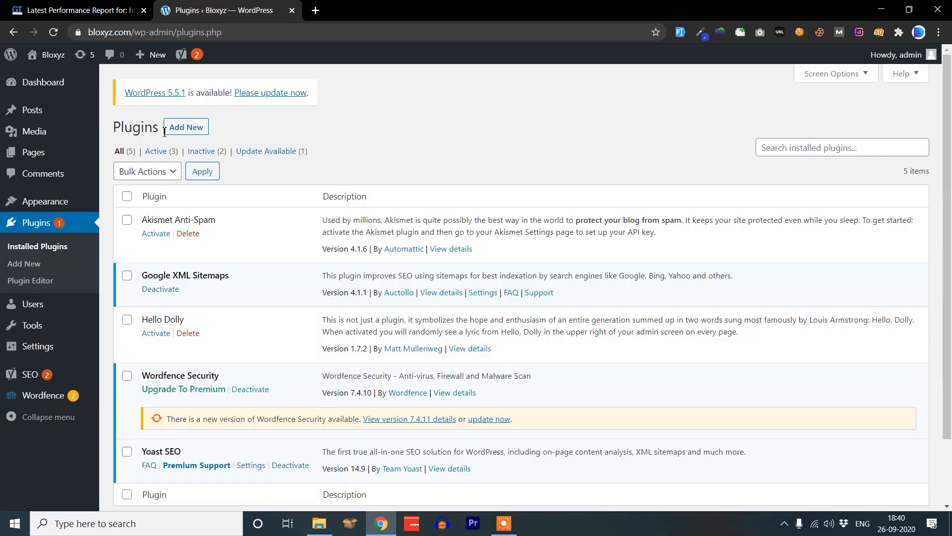
left_click(178, 136)
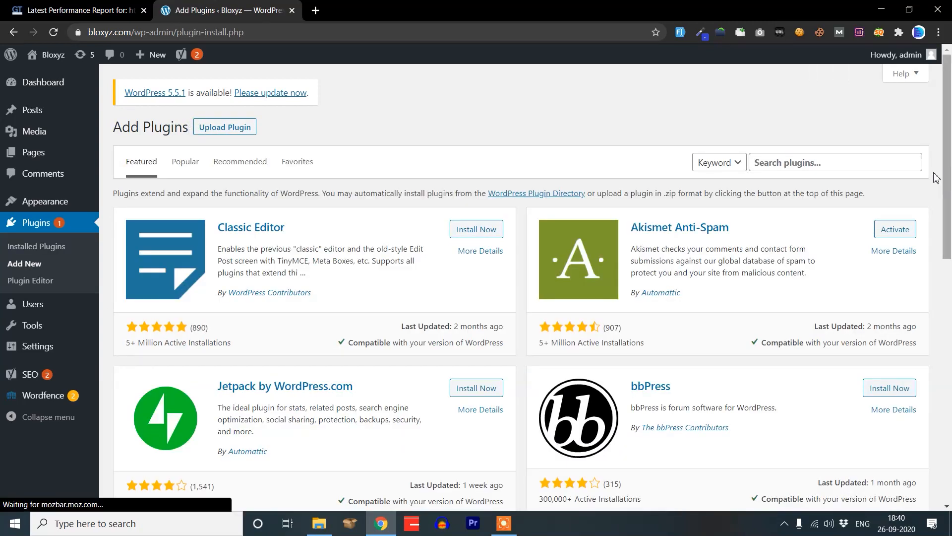
left_click(786, 165)
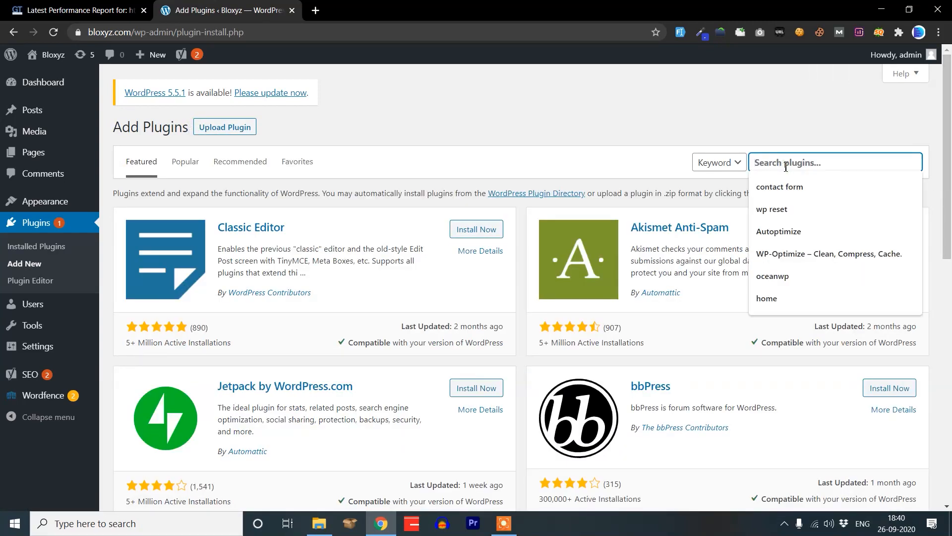
type("wp cache")
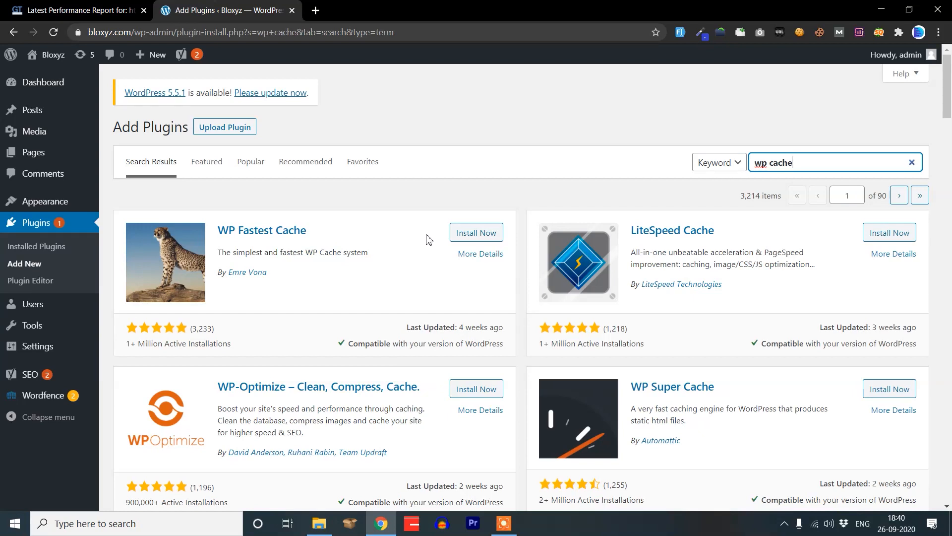
left_click(477, 233)
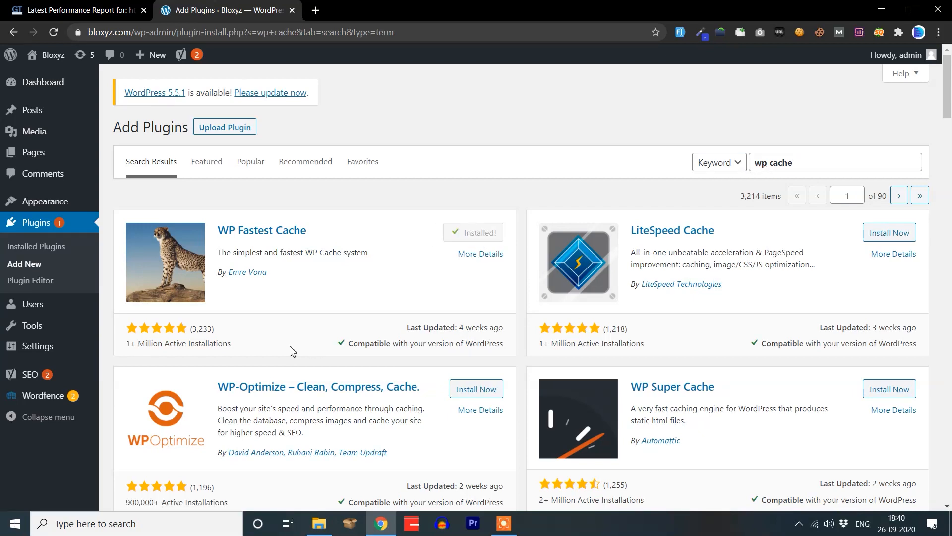
left_click(476, 233)
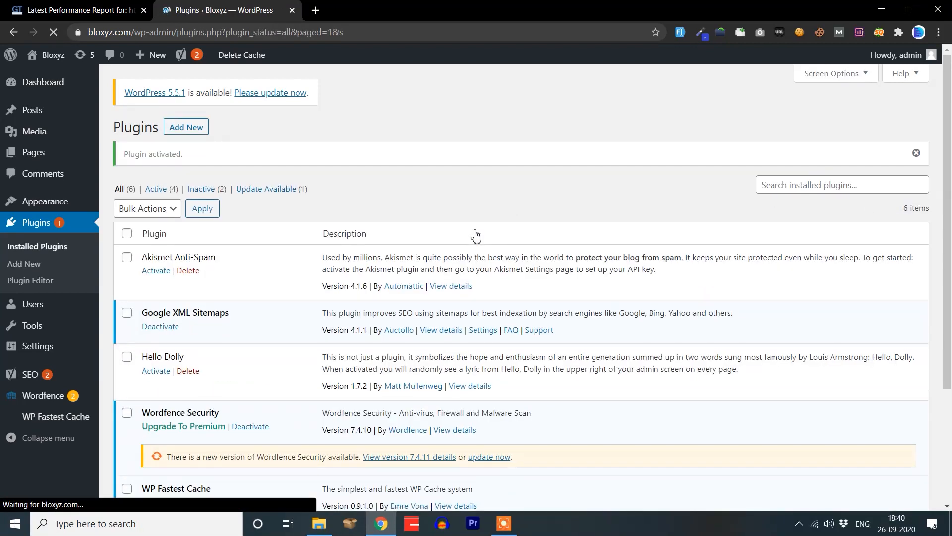
Step: Clear all of the site's cache and delete the cache together with the minified CSS/JS
mouse_move(239, 58)
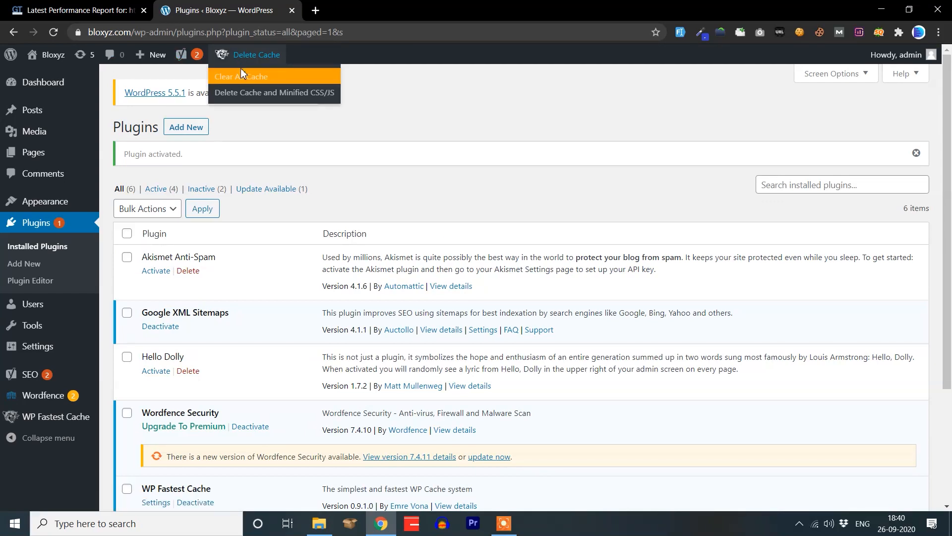
left_click(241, 72)
left_click(241, 94)
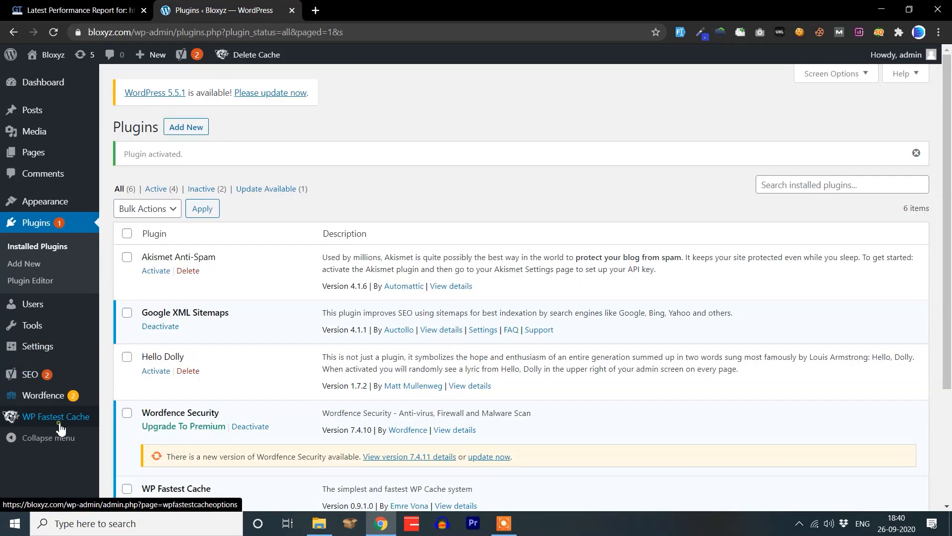
Step: Enable the Cache System in the WP Fastest Cache settings and save the options
left_click(60, 427)
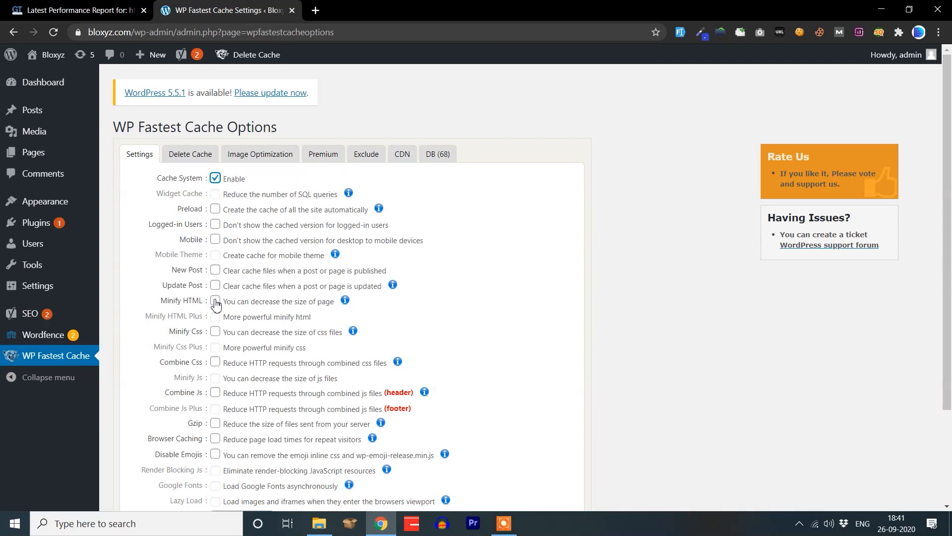
scroll(343, 422, "down", 3)
left_click(346, 439)
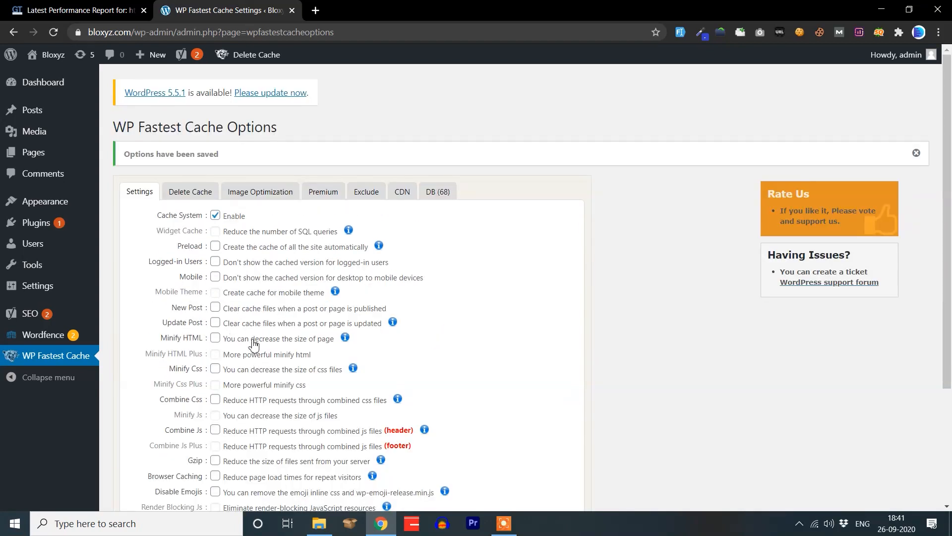
Step: Enable Browser Caching in the WP Fastest Cache settings and submit the options
scroll(254, 344, "down", 1)
scroll(254, 345, "down", 1)
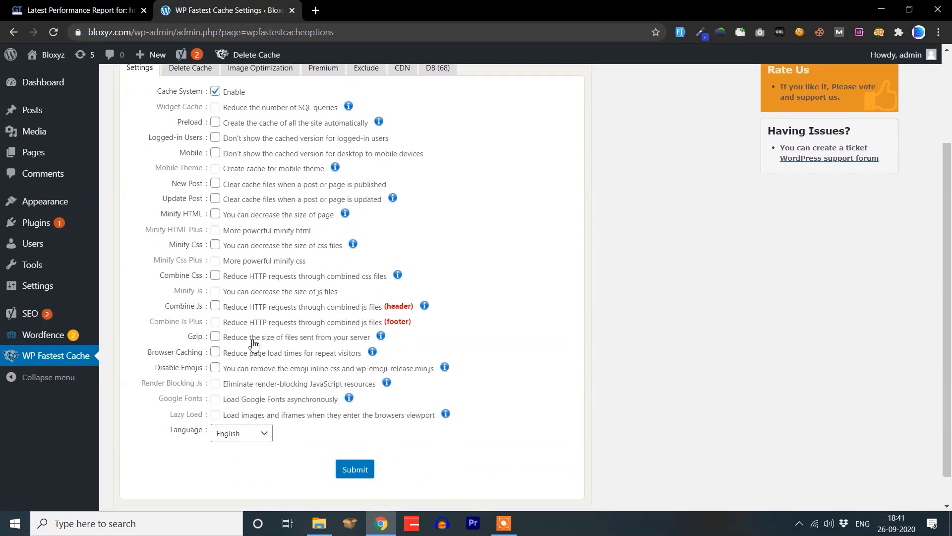
triple_click(159, 357)
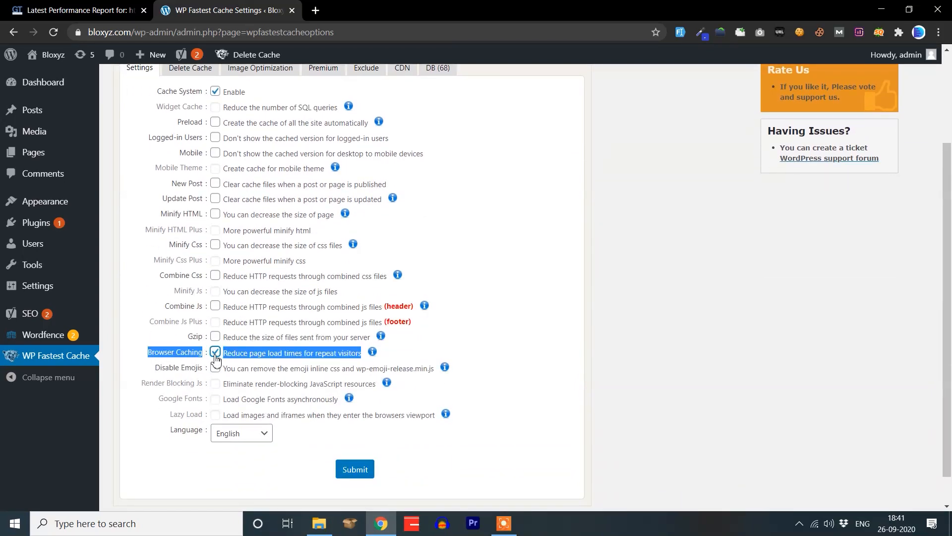
left_click(366, 469)
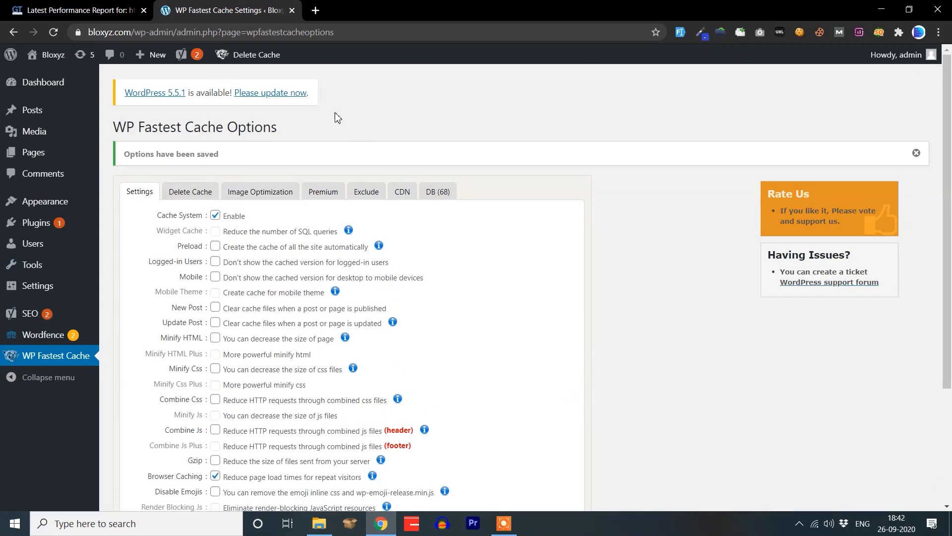
Step: Clear all cache after saving the WP Fastest Cache options
mouse_move(244, 58)
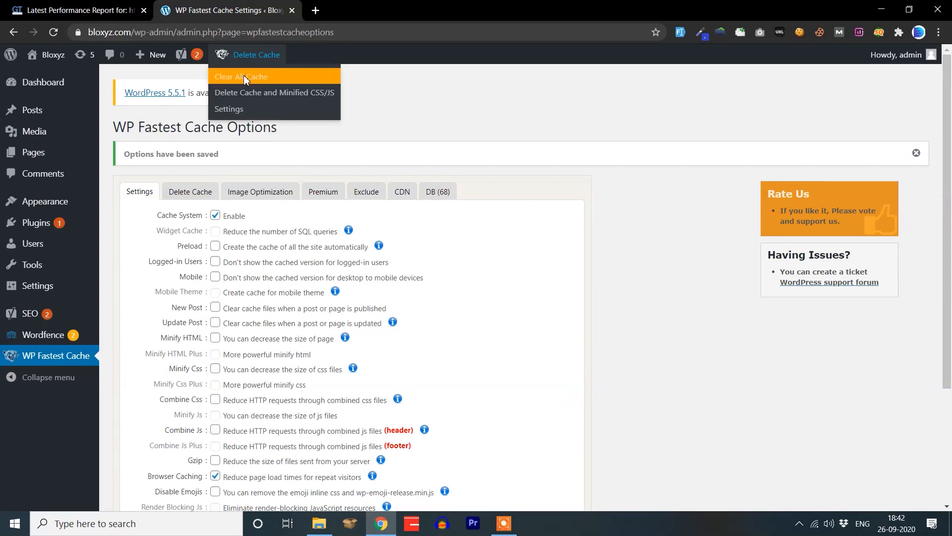
left_click(243, 77)
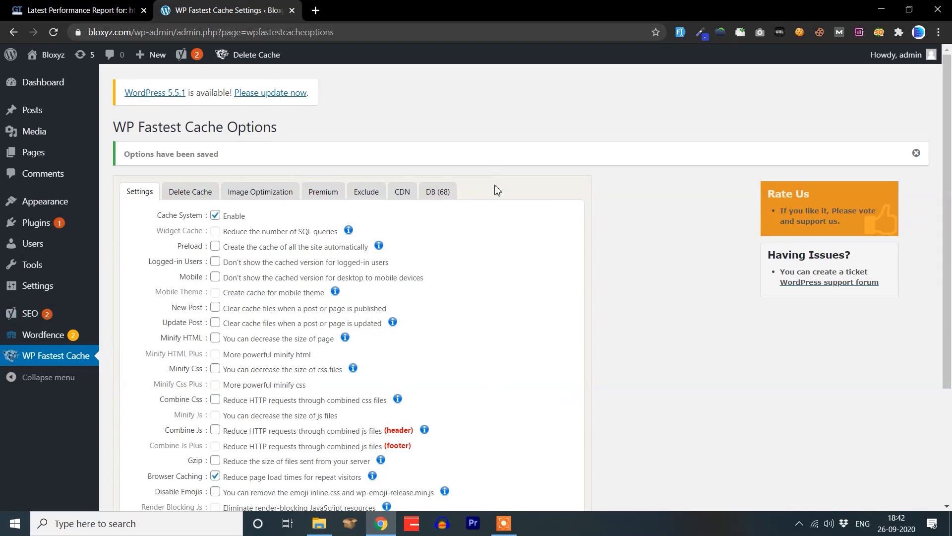
mouse_move(263, 56)
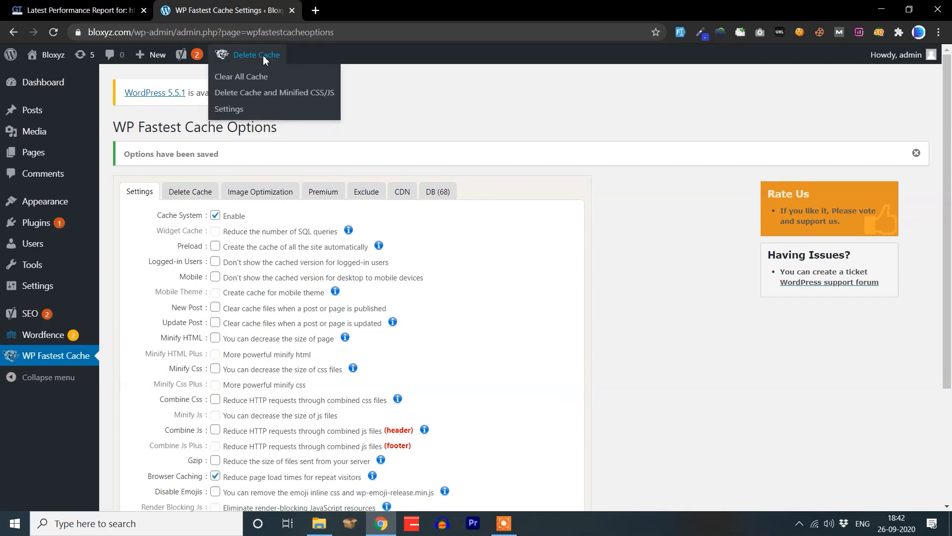
left_click(264, 71)
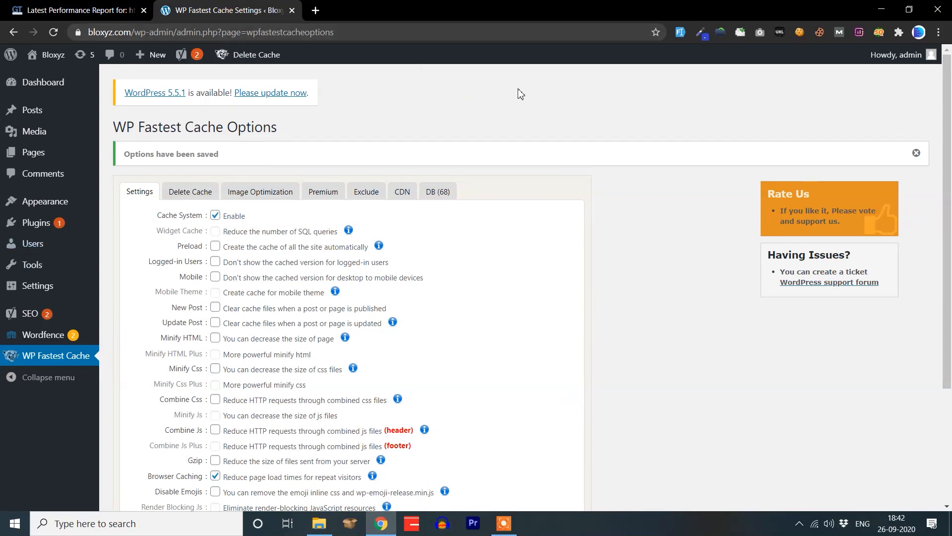
Step: Switch to the GTmetrix report, re-test bloxyz.com, and review the new performance scores and PageSpeed recommendations
left_click(38, 4)
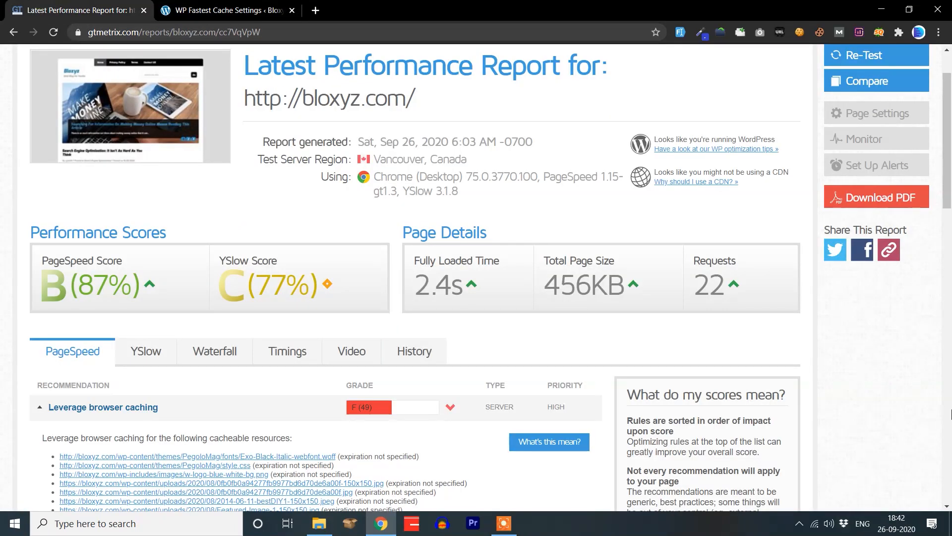
scroll(946, 454, "up", 2)
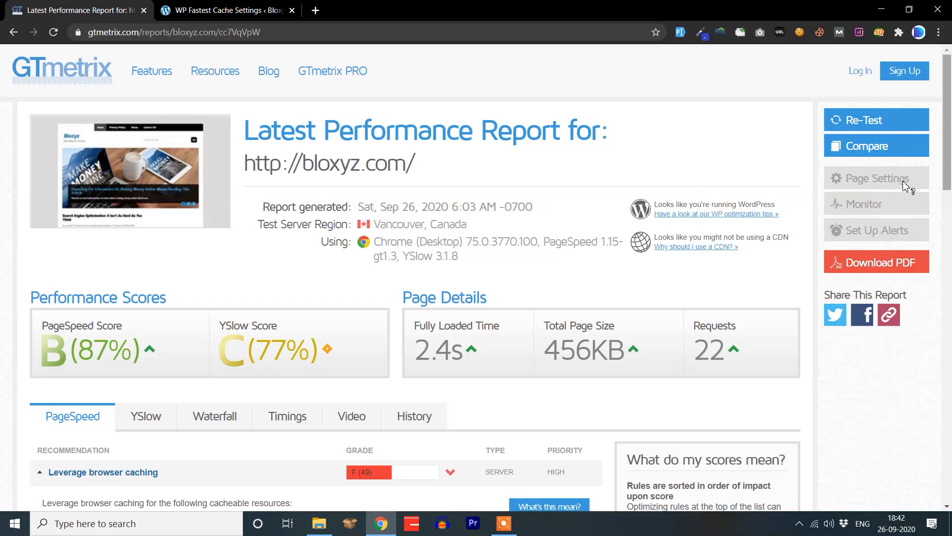
mouse_move(888, 181)
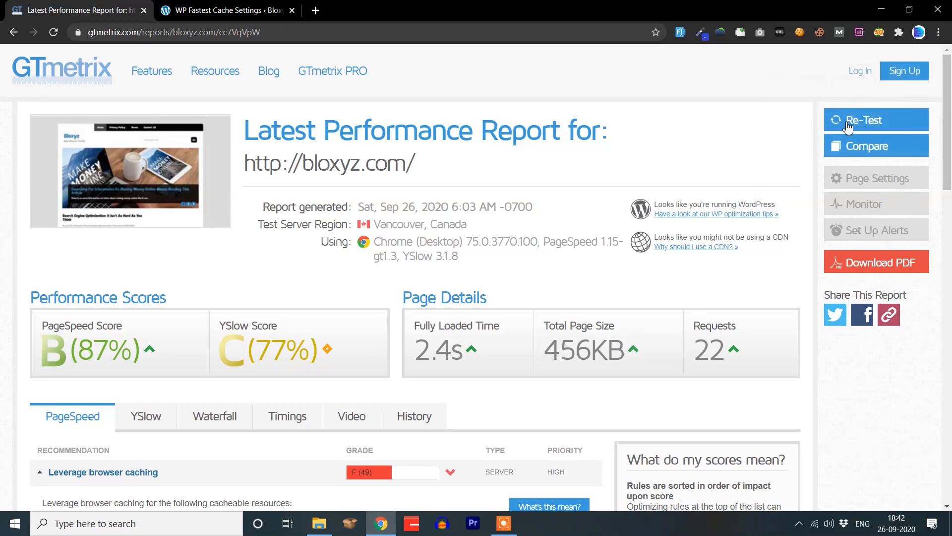
left_click(848, 126)
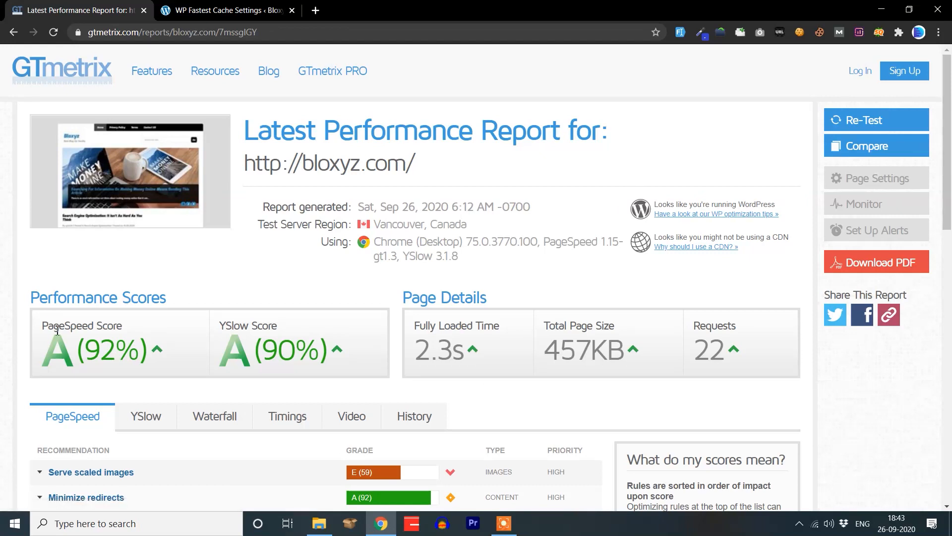
scroll(144, 319, "down", 3)
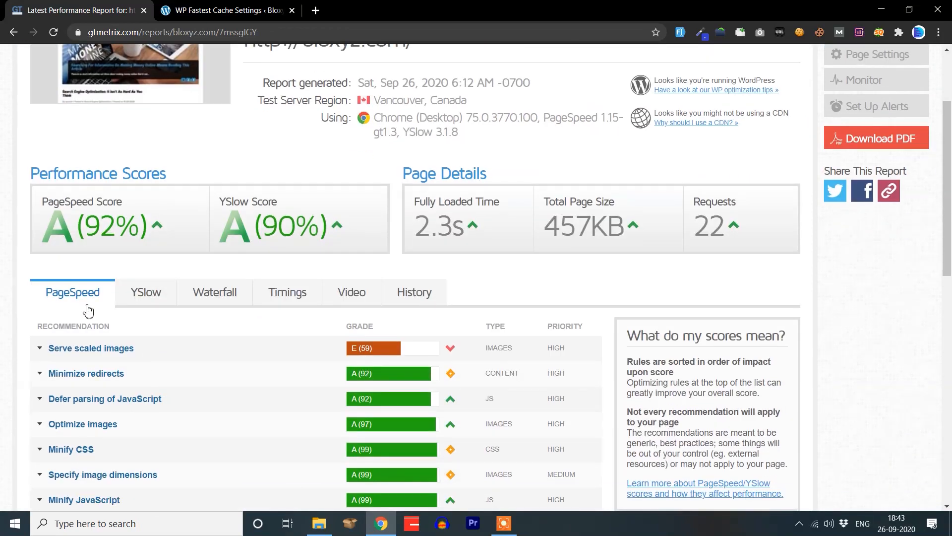
Step: Check the Browser Caching option in the WP Fastest Cache settings against the GTmetrix report
left_click(228, 6)
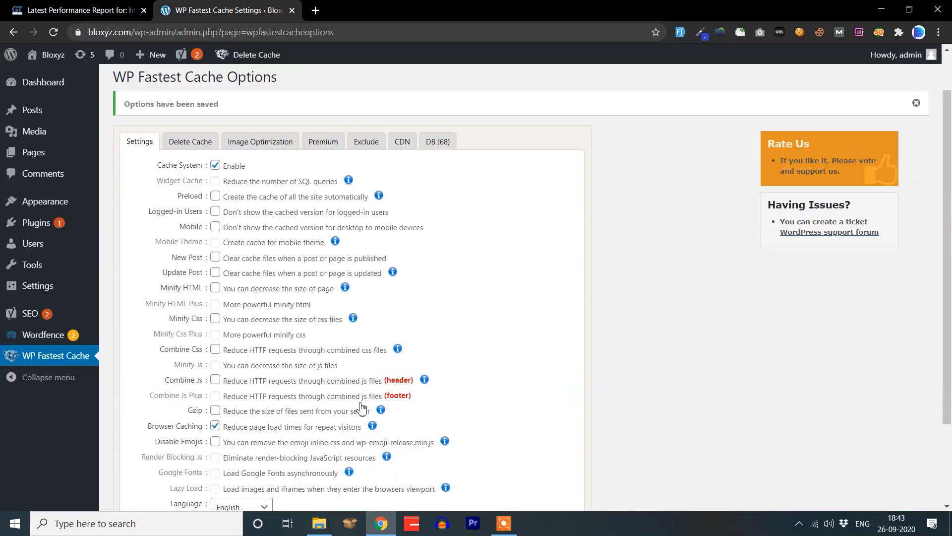
scroll(353, 406, "down", 3)
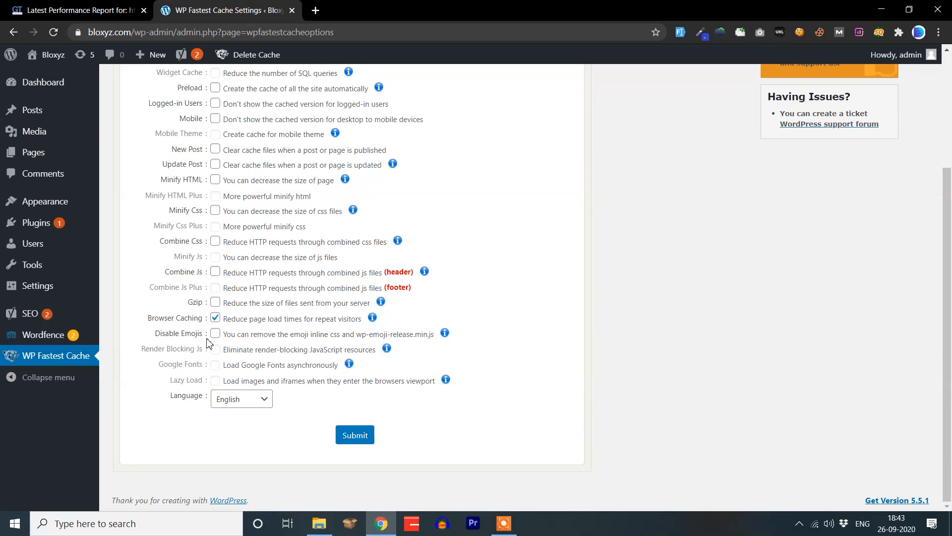
left_click_drag(151, 320, 200, 317)
left_click(79, 10)
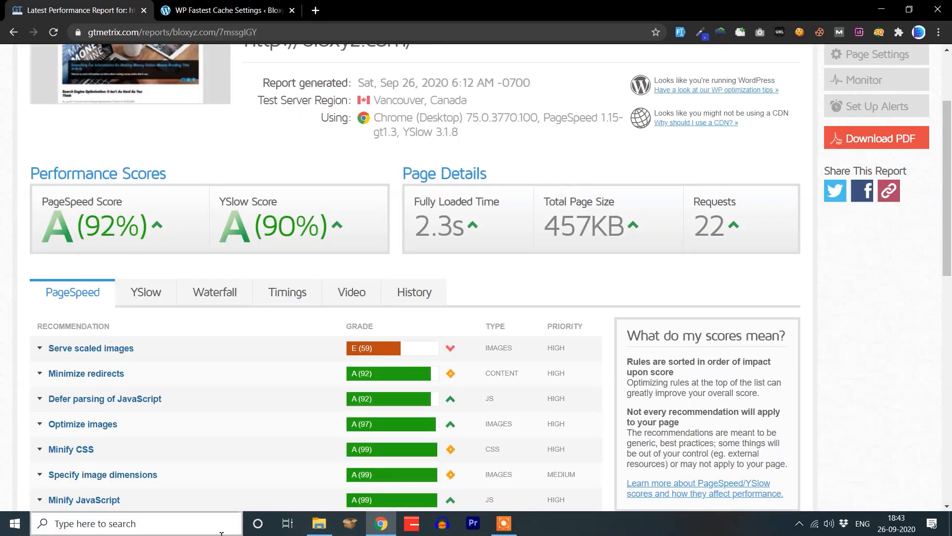
Step: Return to WordPress, search new plugins for "wp cache", and install and activate WP-Optimize – Clean, Compress, Cache
left_click(273, 6)
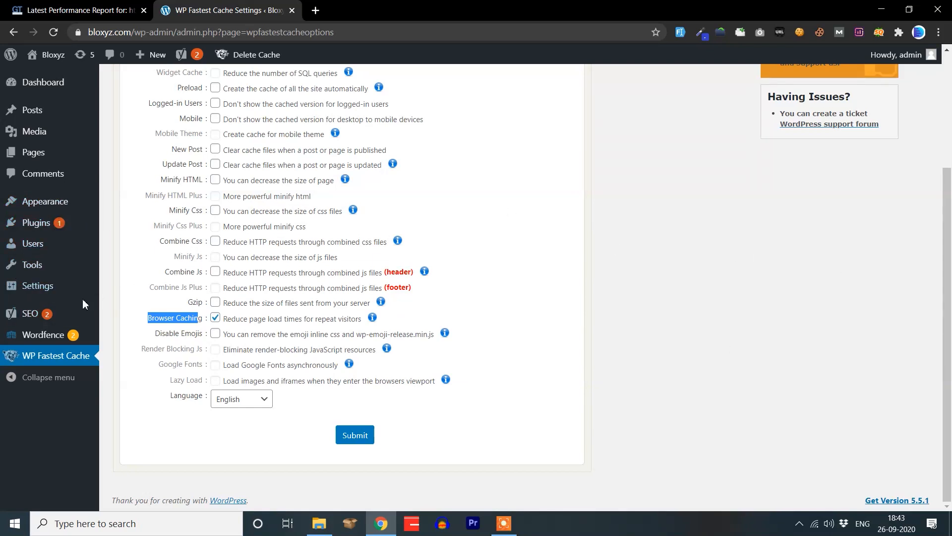
mouse_move(60, 223)
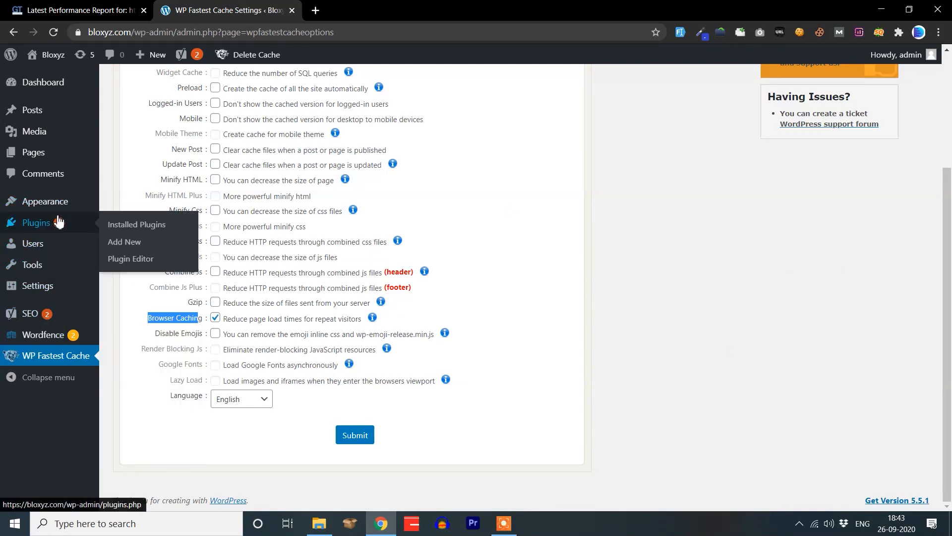
left_click(150, 242)
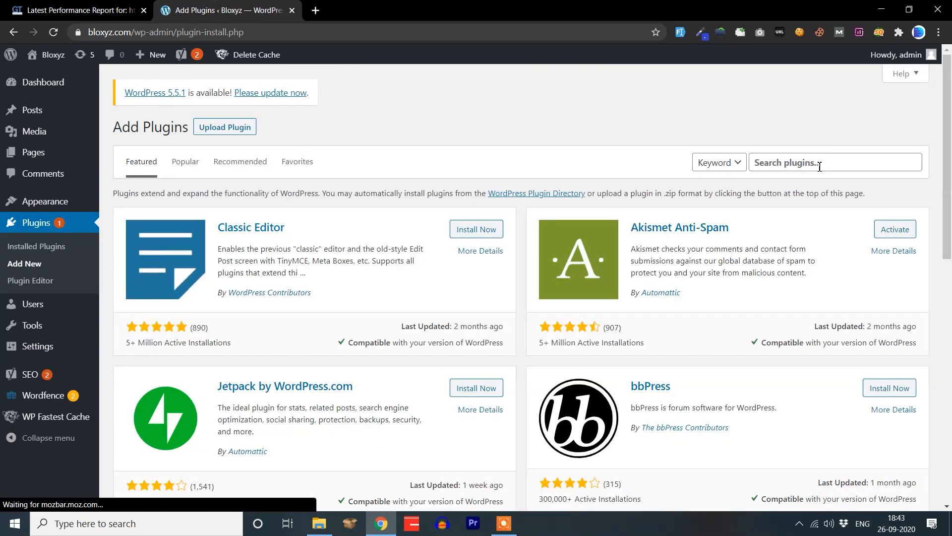
left_click(820, 166)
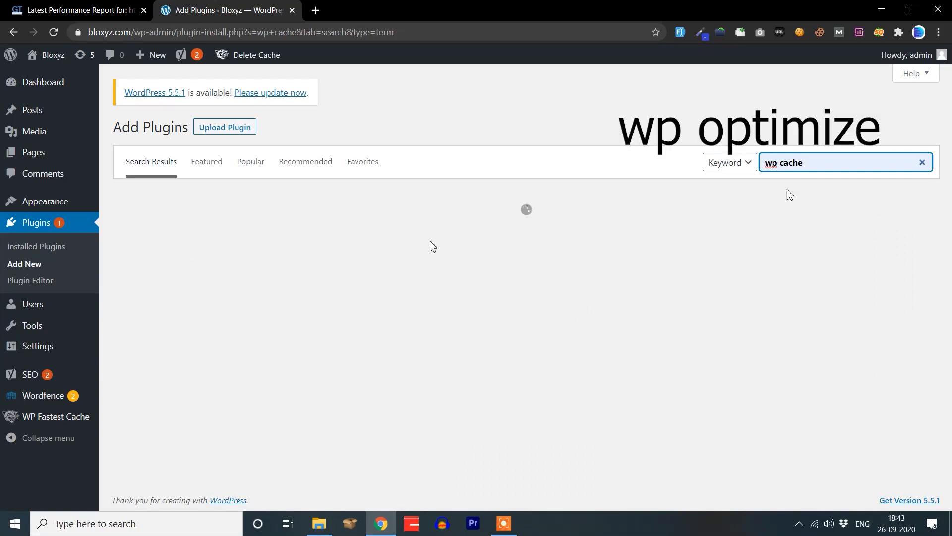
scroll(426, 246, "down", 2)
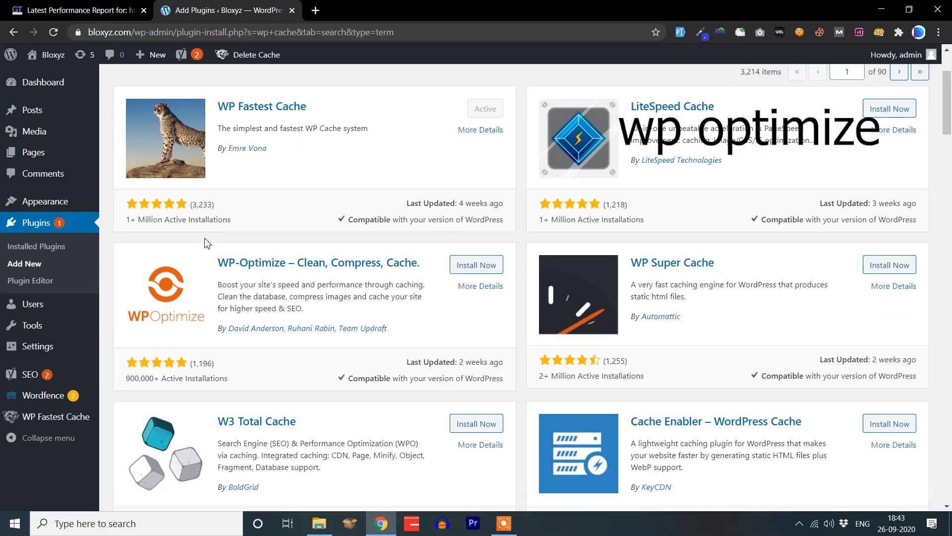
left_click(474, 267)
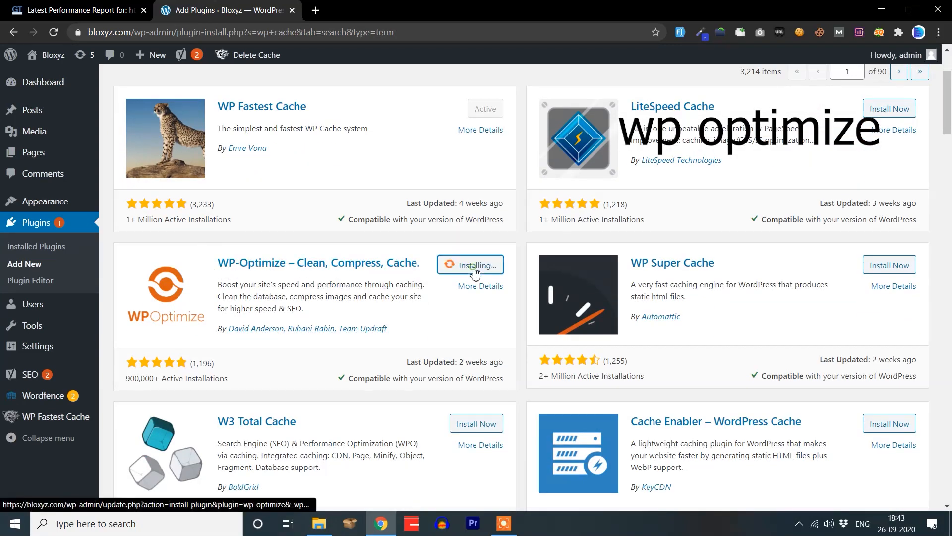
left_click(475, 268)
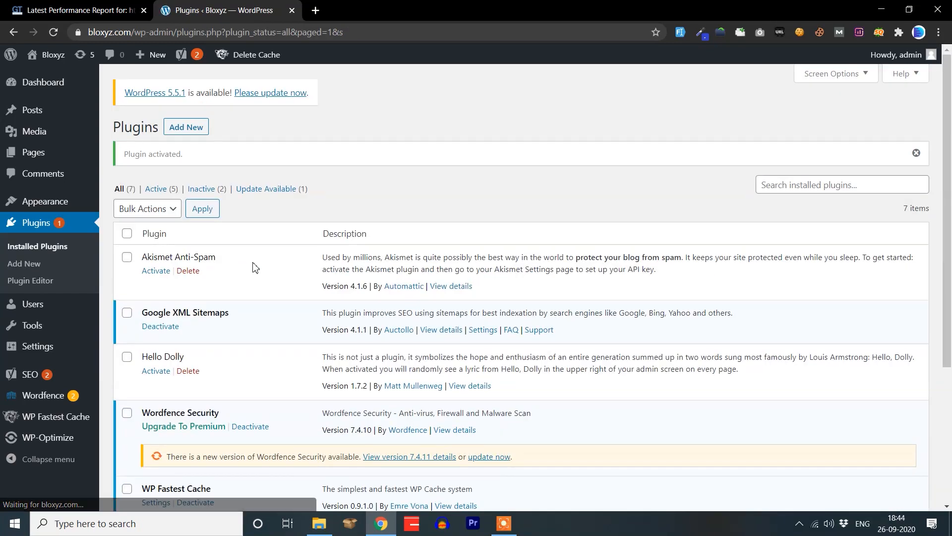
Step: Open WP-Optimize's database page and review the list of available optimizations
left_click(50, 442)
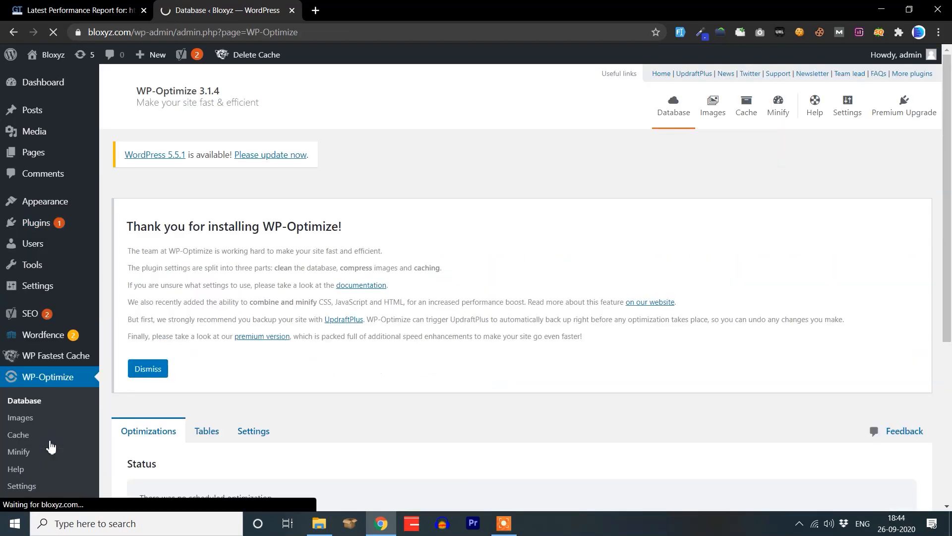
scroll(576, 220, "down", 4)
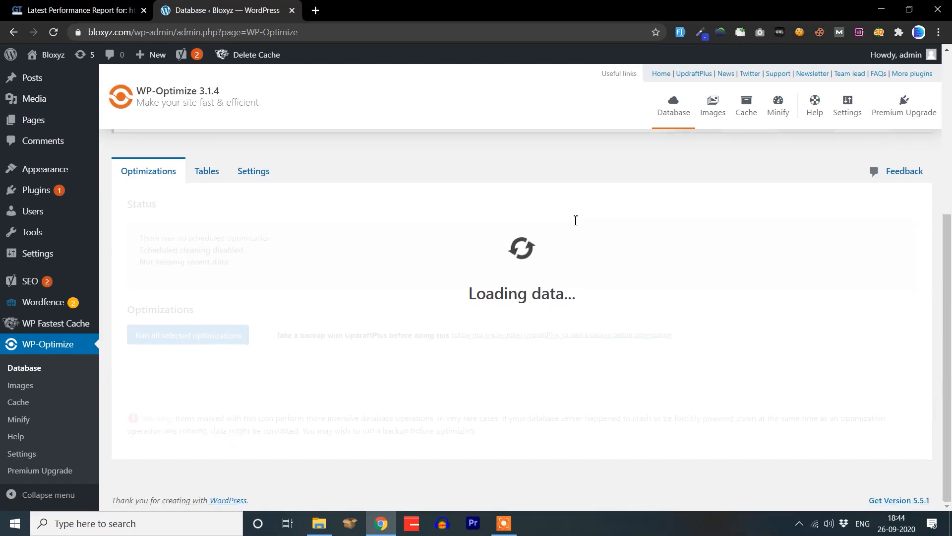
scroll(575, 224, "down", 3)
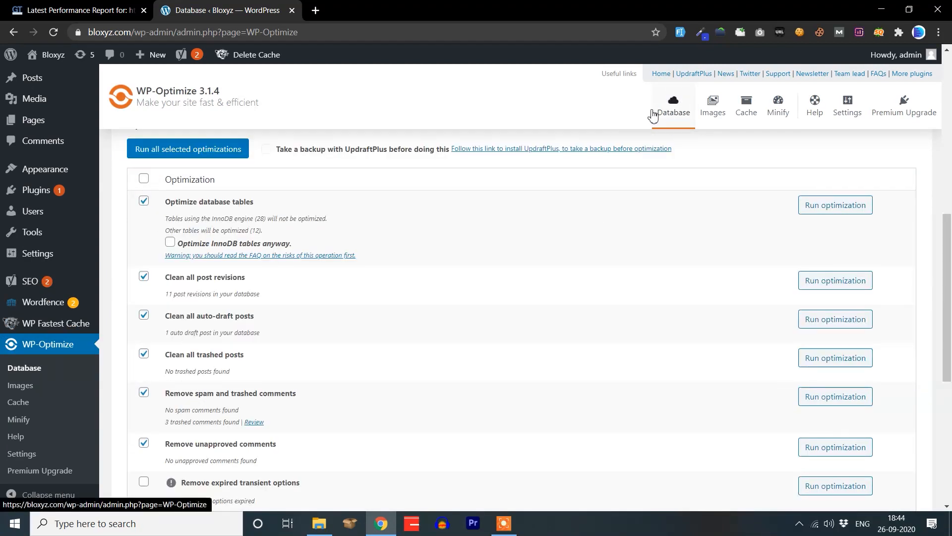
Step: Select every optimization in WP-Optimize's database list and run all the selected optimizations
scroll(425, 327, "down", 3)
scroll(425, 328, "down", 3)
scroll(425, 327, "up", 9)
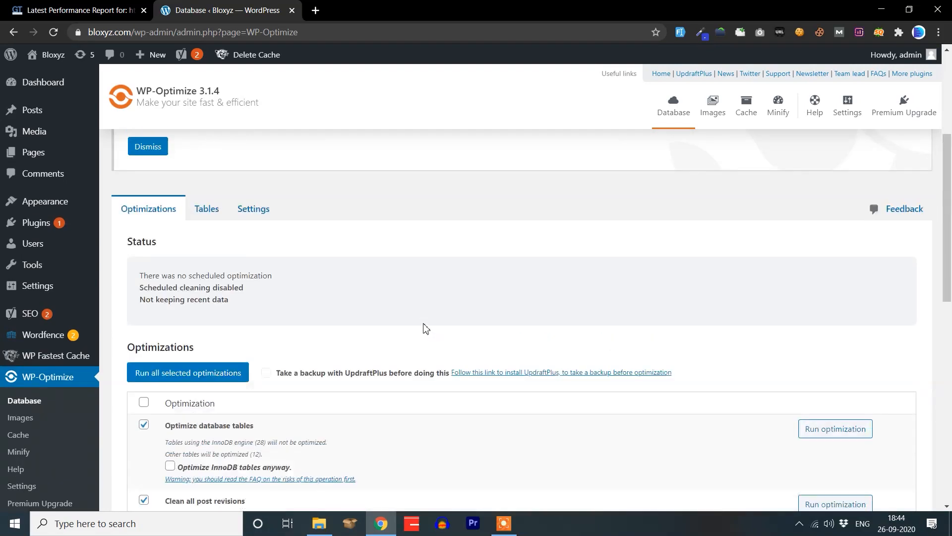
left_click(144, 402)
left_click(181, 373)
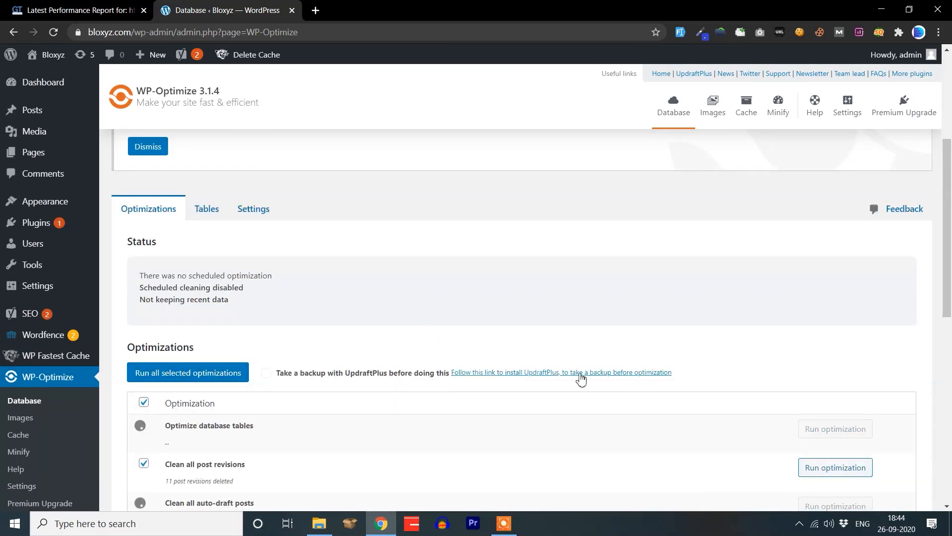
scroll(551, 258, "down", 3)
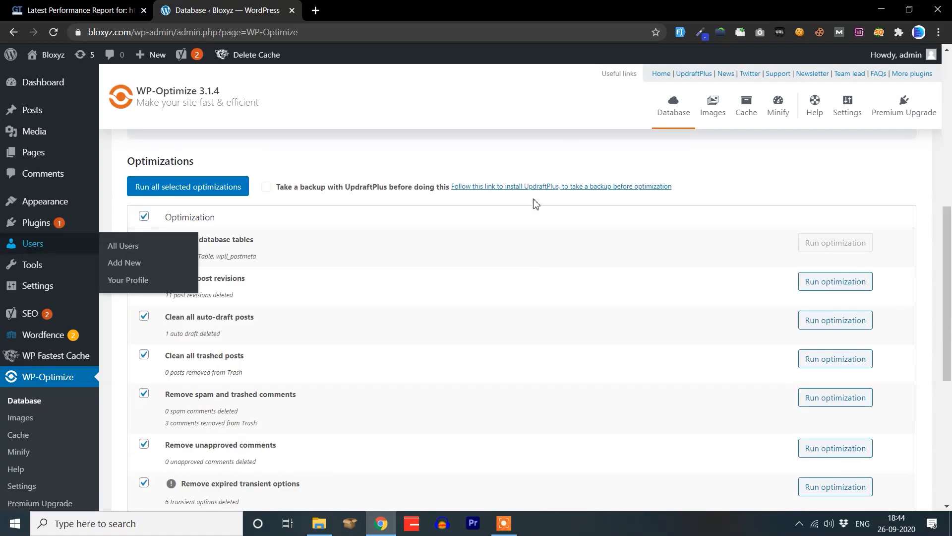
Step: Open WP-Optimize's image compression page, start compressing all uncompressed images, and cancel the running compression
left_click(714, 109)
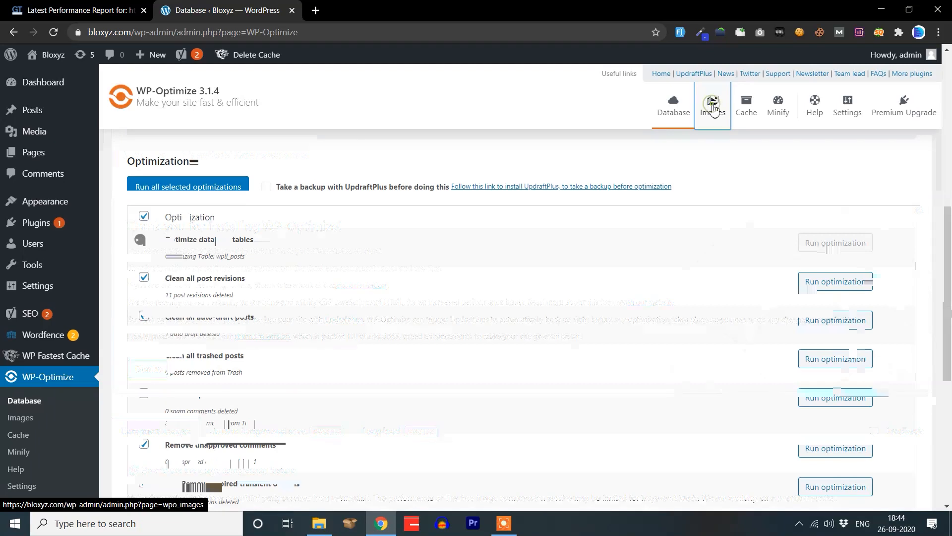
scroll(294, 397, "down", 7)
scroll(271, 418, "down", 4)
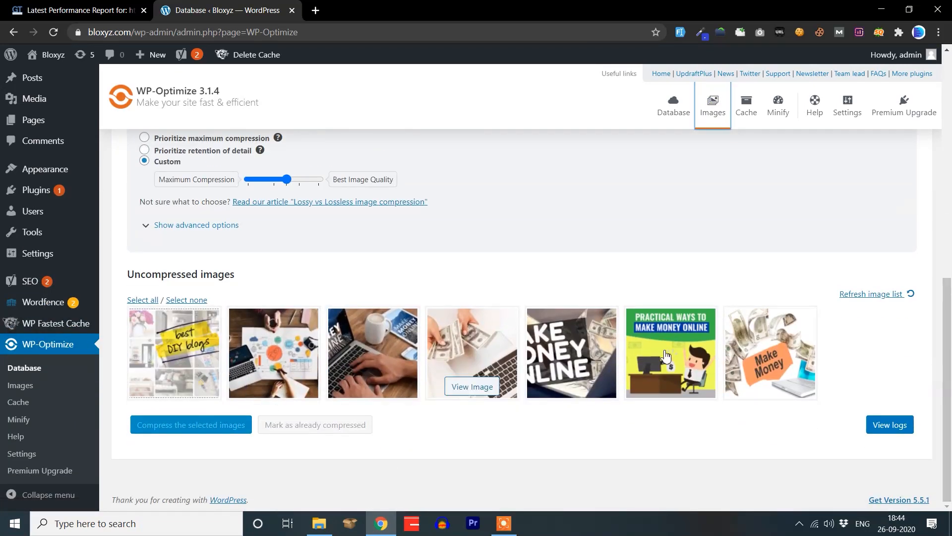
left_click(144, 300)
left_click(191, 425)
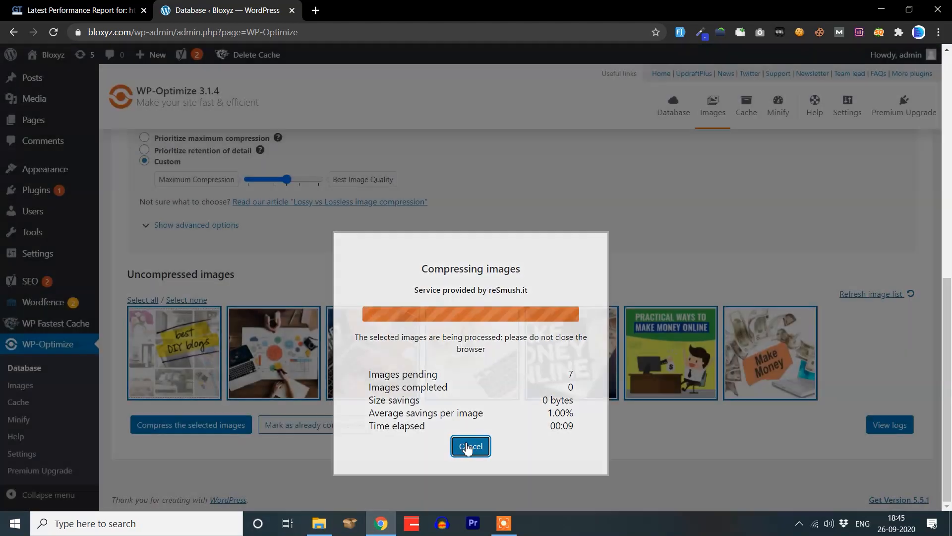
left_click(470, 444)
Step: Set the custom compression level to Maximum Compression and compress all remaining uncompressed images
scroll(311, 236, "up", 4)
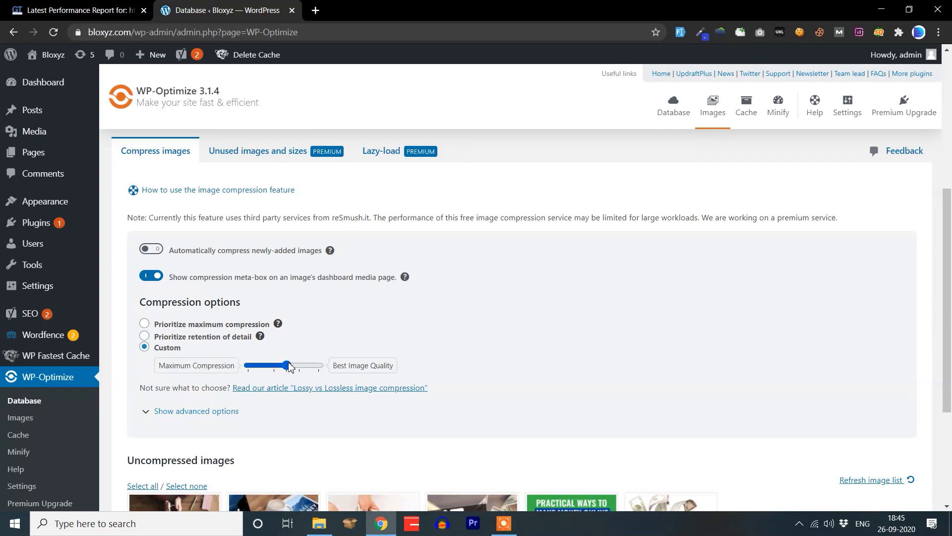
left_click_drag(290, 366, 242, 367)
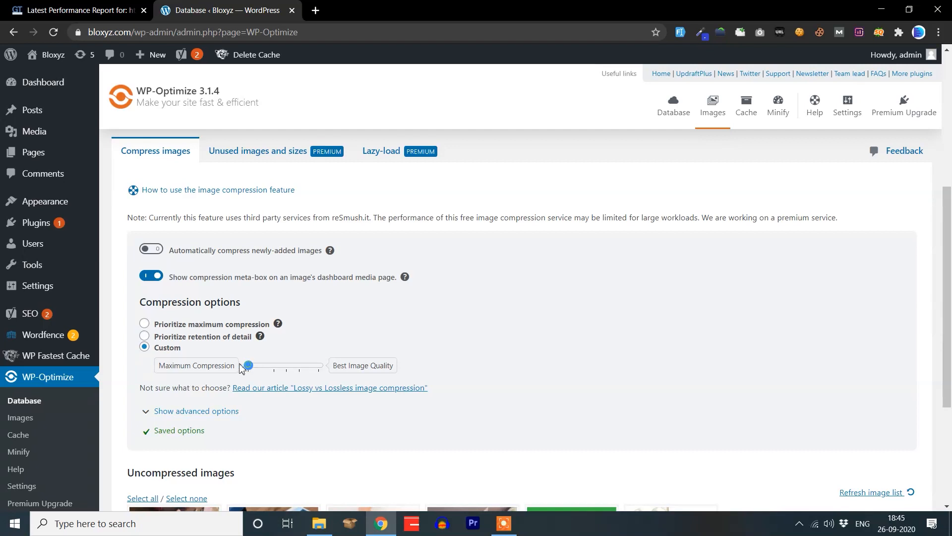
scroll(382, 358, "down", 4)
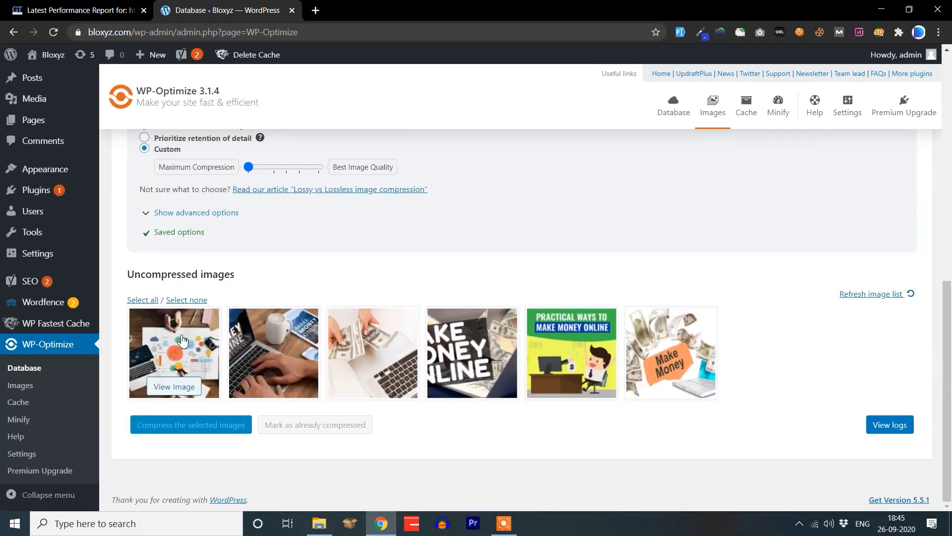
left_click(138, 301)
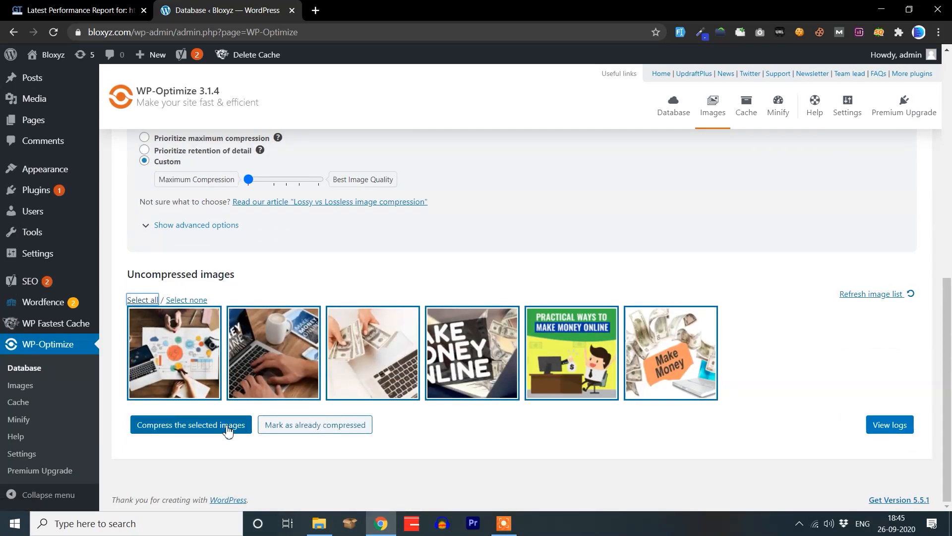
left_click(228, 428)
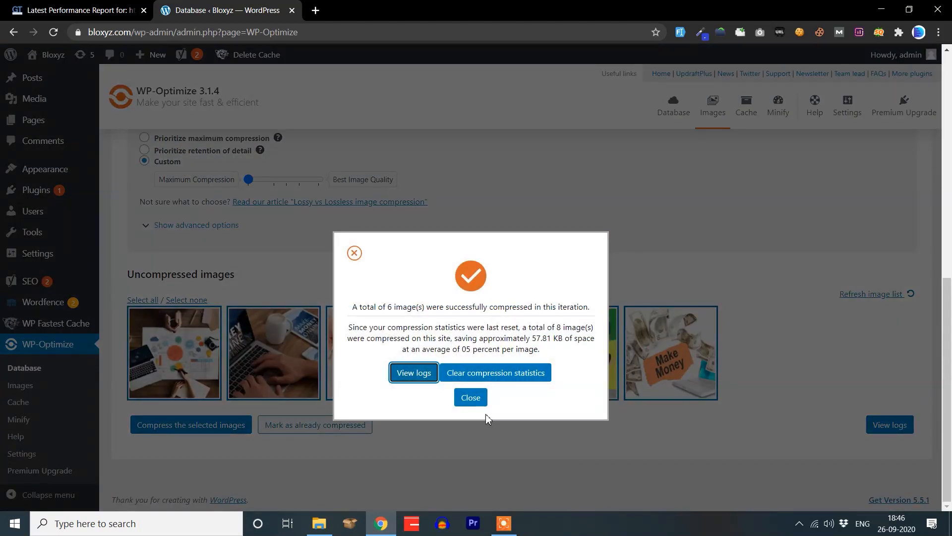
left_click(471, 397)
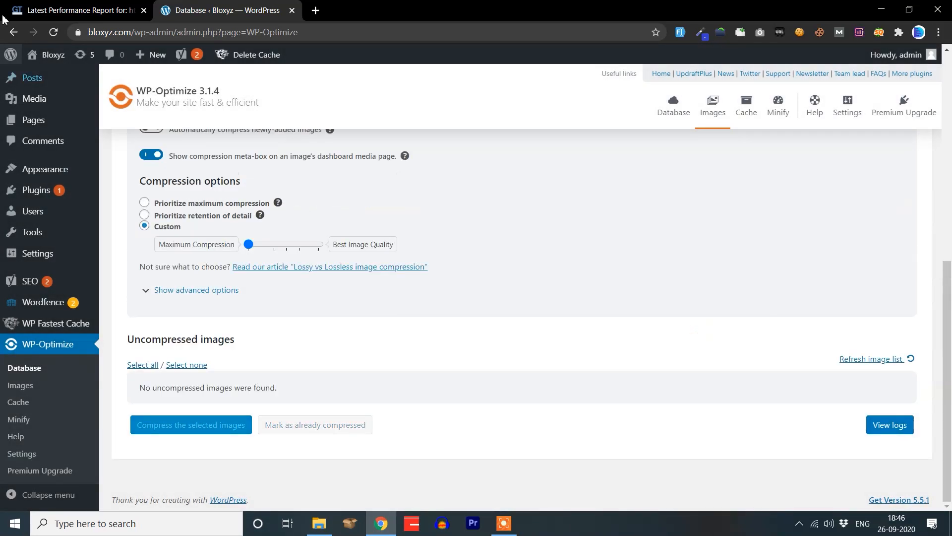
Step: Switch to the GTmetrix report, re-test bloxyz.com, and compare the updated scores, load time and page size
left_click(37, 7)
scroll(792, 272, "up", 3)
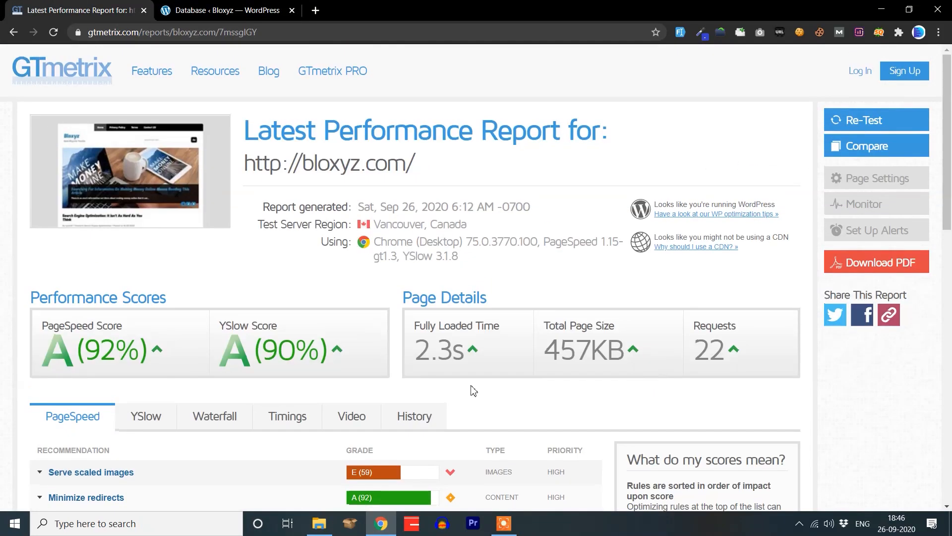
left_click(903, 122)
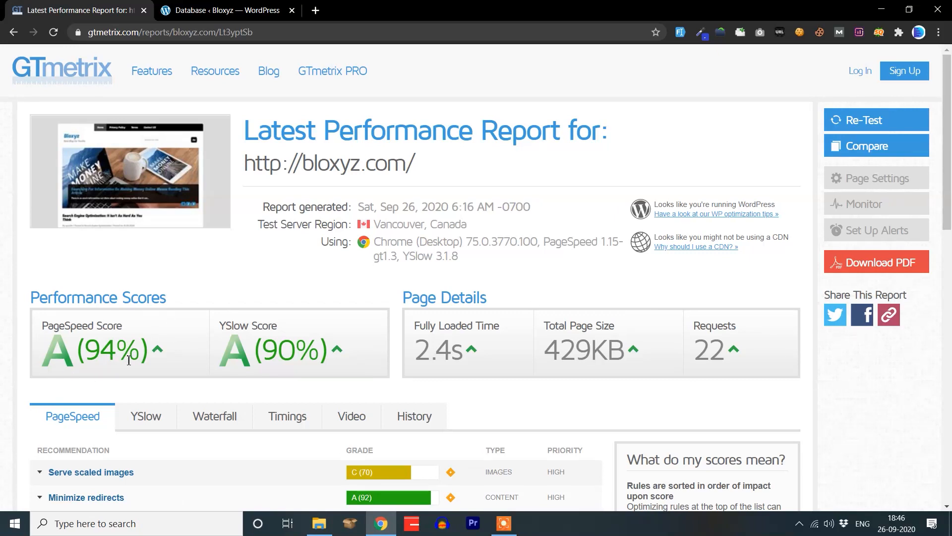
scroll(507, 406, "down", 1)
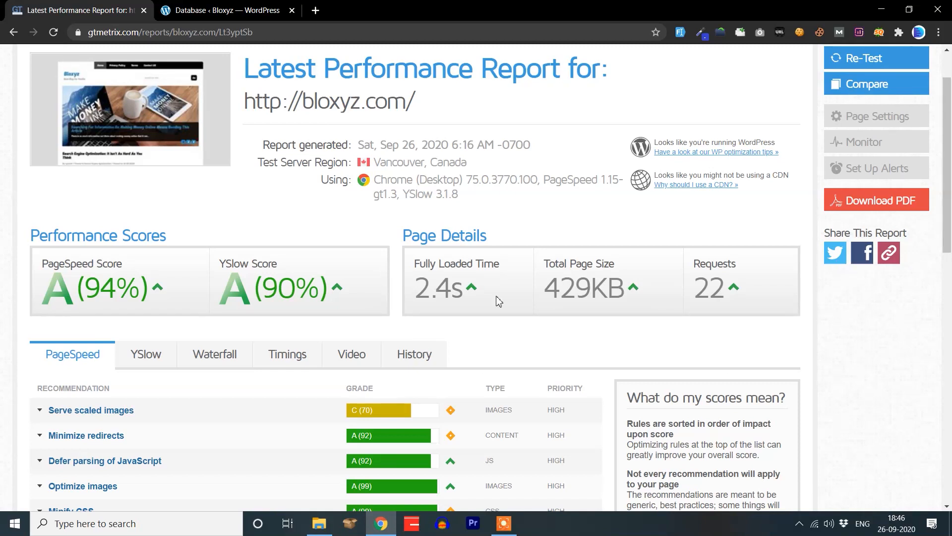
scroll(498, 298, "up", 1)
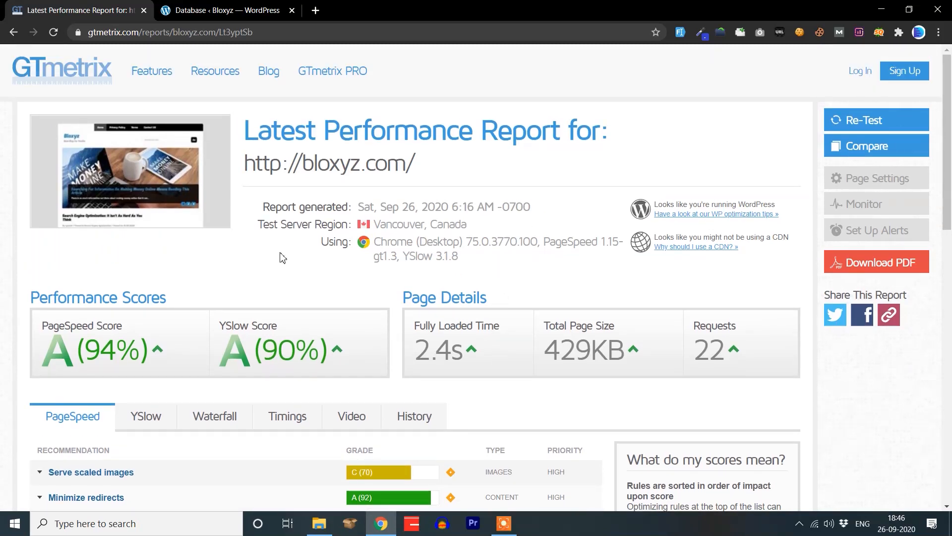